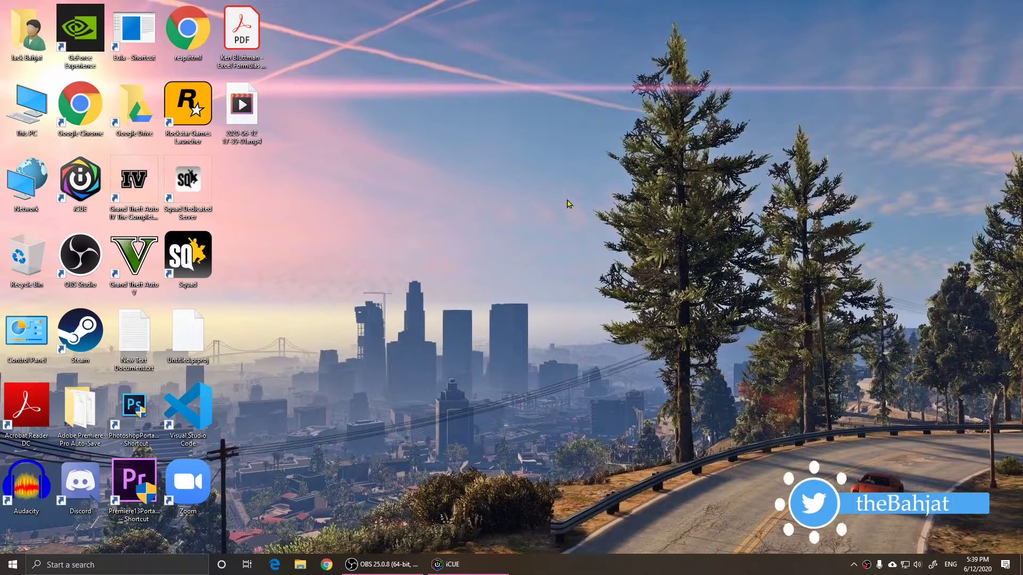
# Launch iCUE from the desktop, reposition its window, then close it.
pyautogui.doubleClick(81, 180)
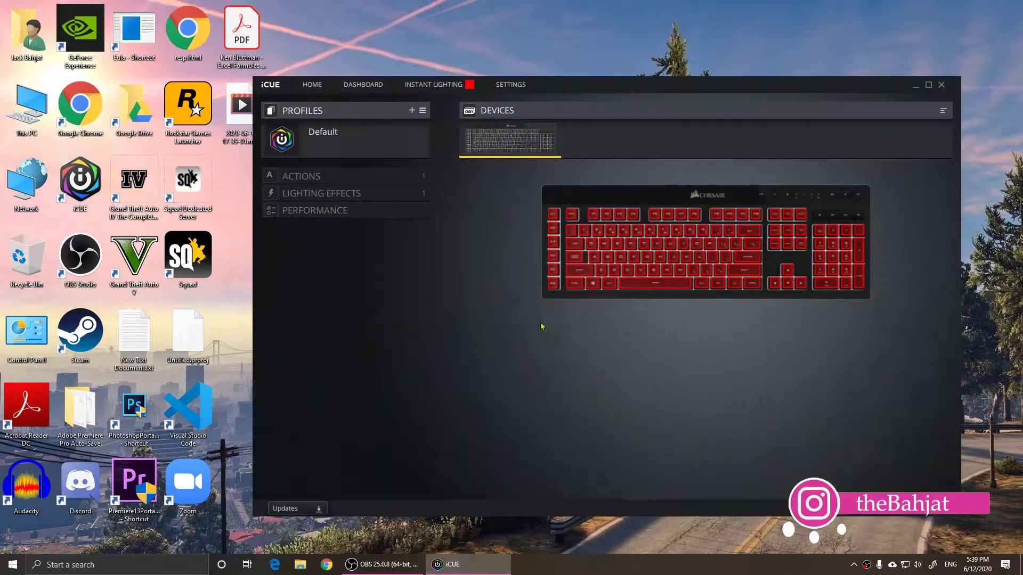
pyautogui.moveTo(600, 83); pyautogui.dragTo(582, 65)
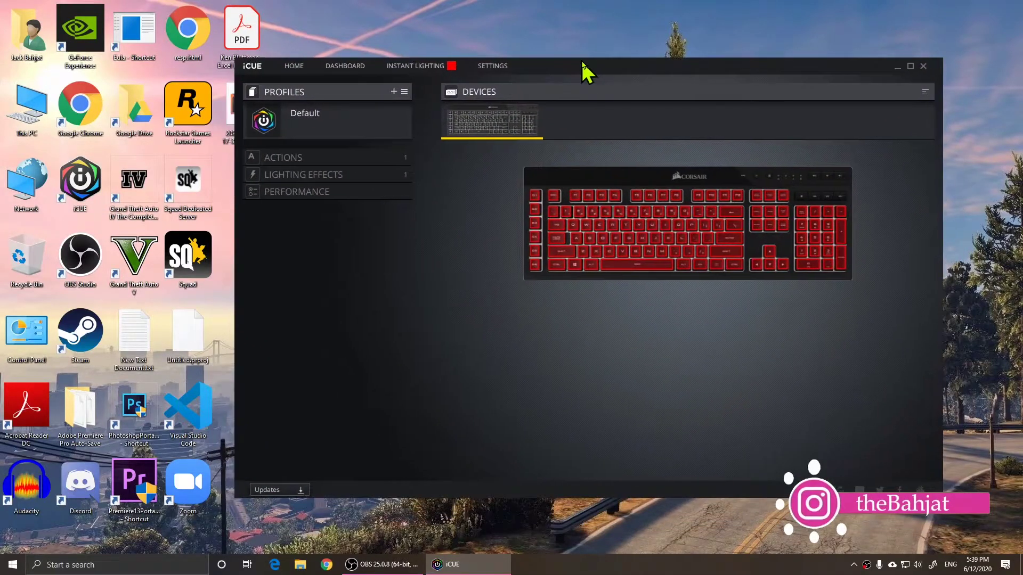
pyautogui.click(922, 67)
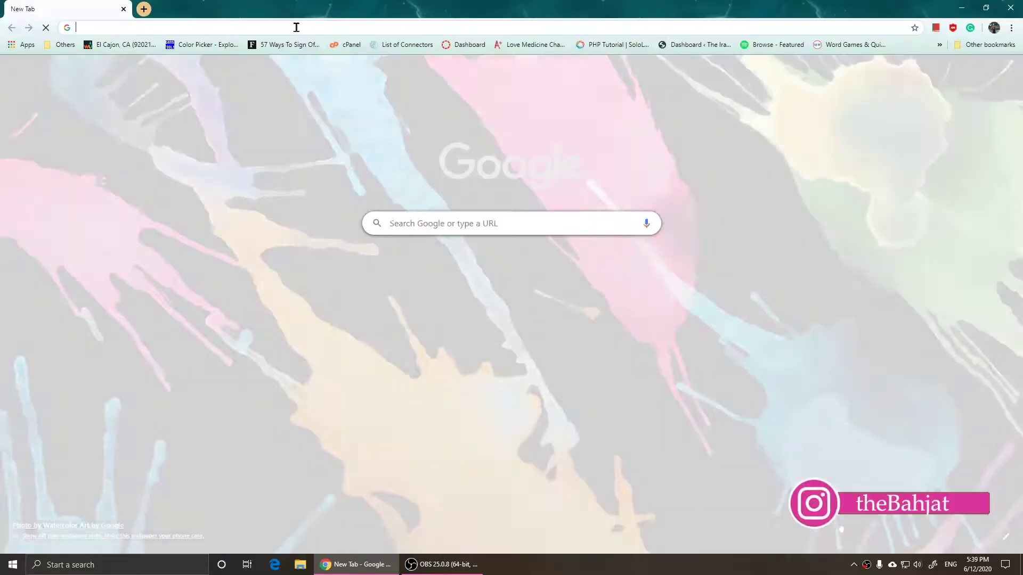
# Load corsair.com in Chrome and go to the software downloads page.
pyautogui.click(297, 27)
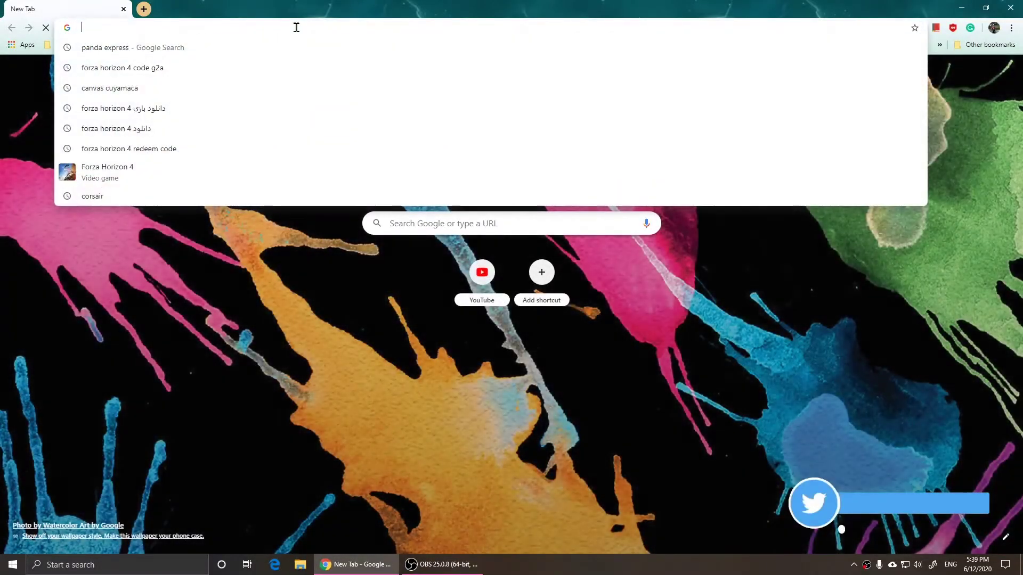
pyautogui.write('corsair.com')
pyautogui.press('Return')
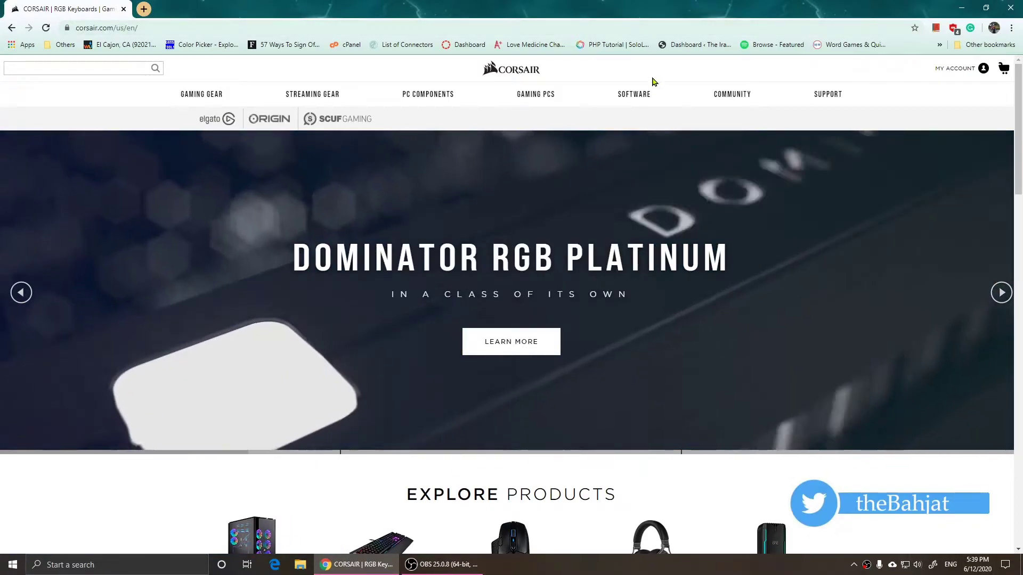
pyautogui.moveTo(634, 91)
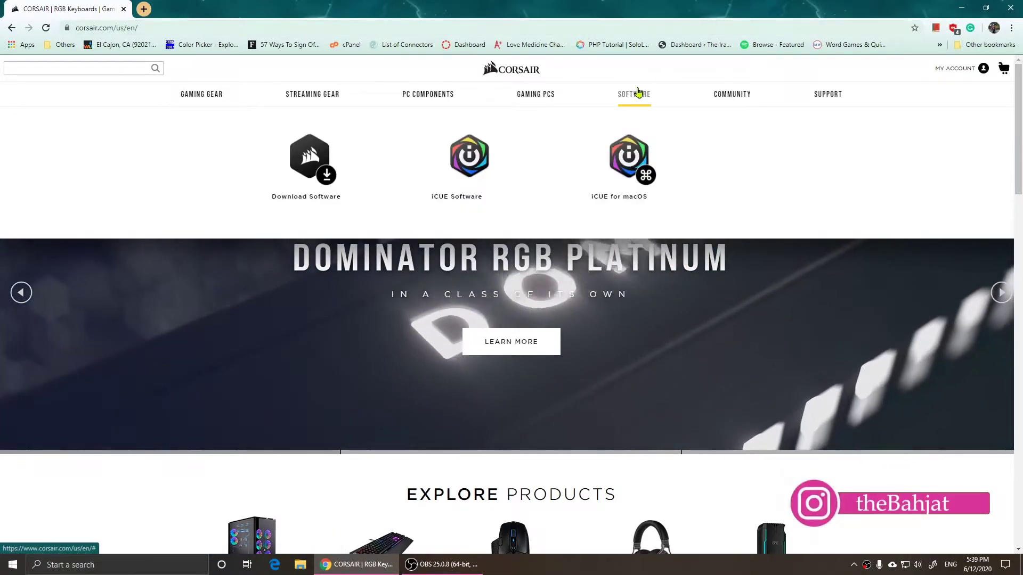
pyautogui.click(299, 158)
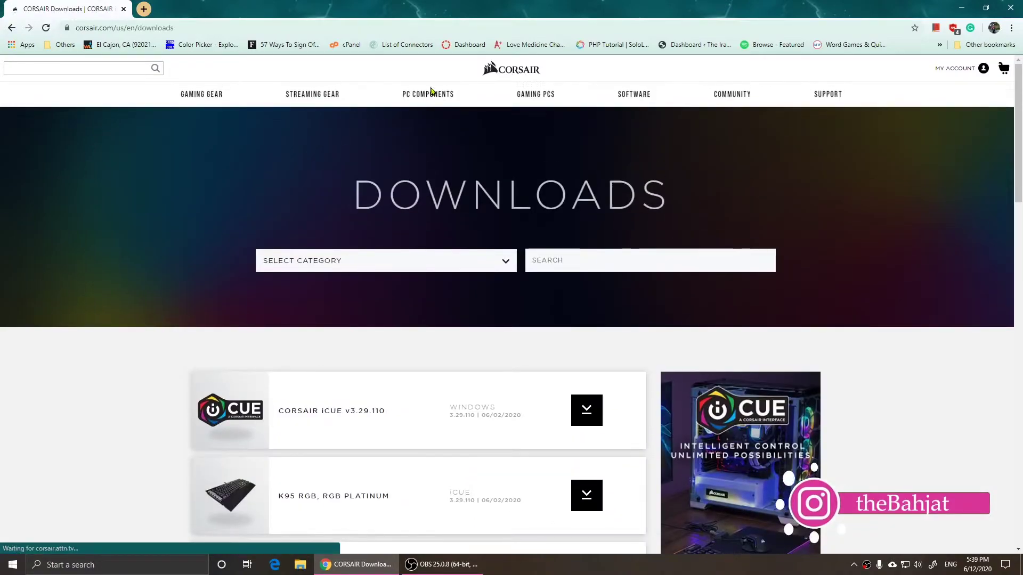
# Download the iCUE v3.29.110 installer, skipping the newsletter sign-up.
pyautogui.scroll(-2, 411, 235)
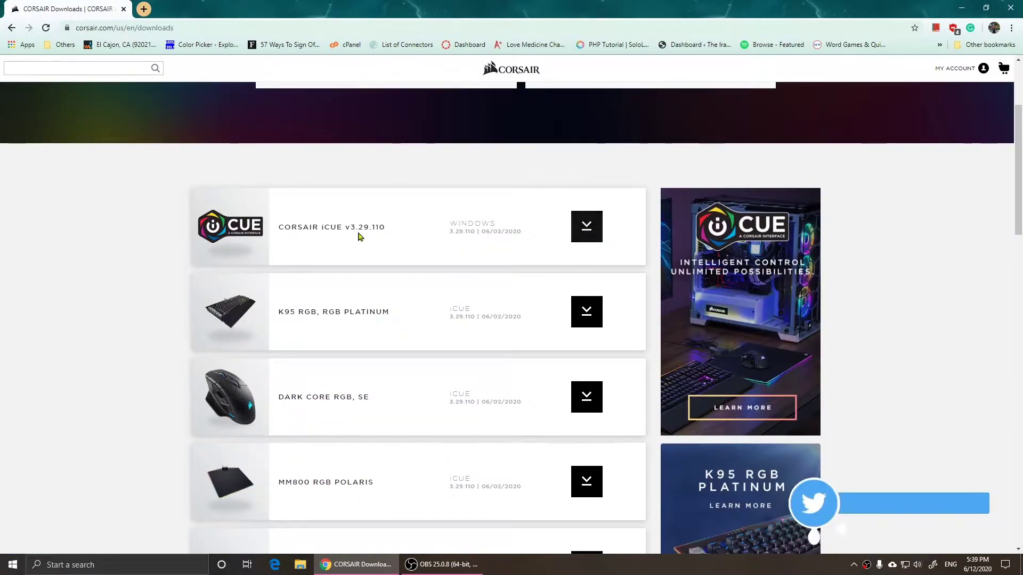
pyautogui.moveTo(282, 228); pyautogui.dragTo(393, 224)
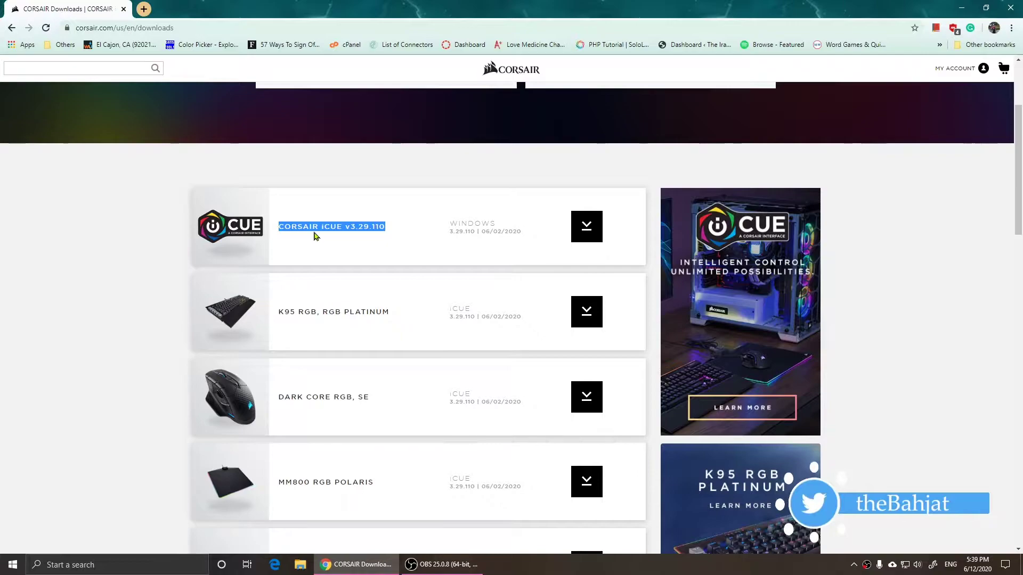
pyautogui.click(337, 250)
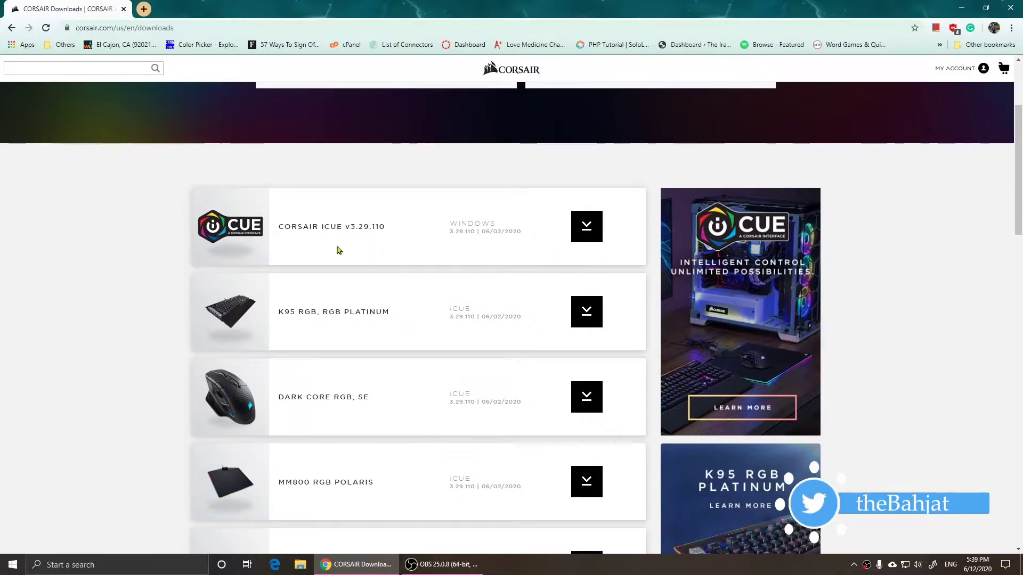
pyautogui.click(586, 229)
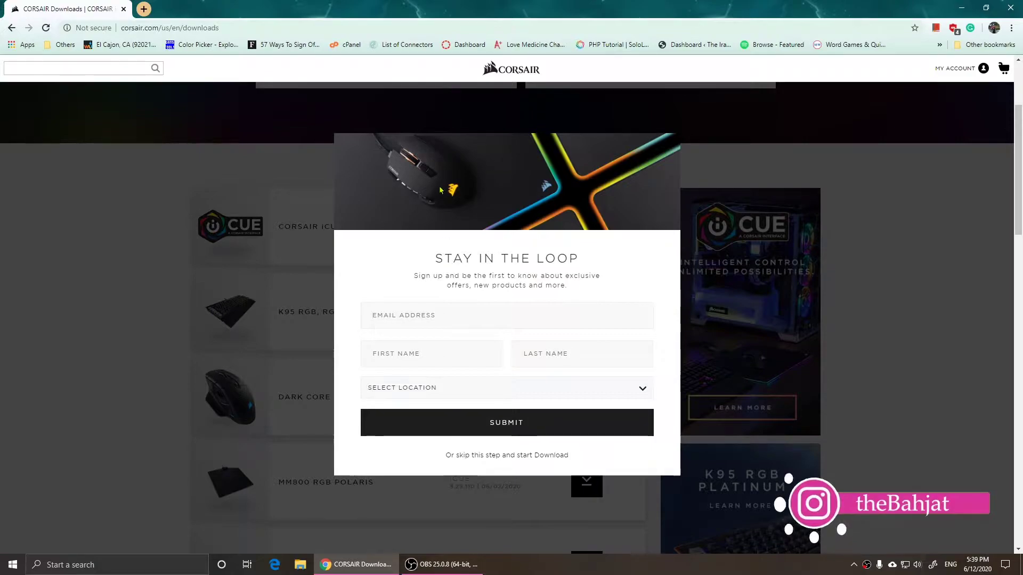
pyautogui.scroll(-2, 452, 266)
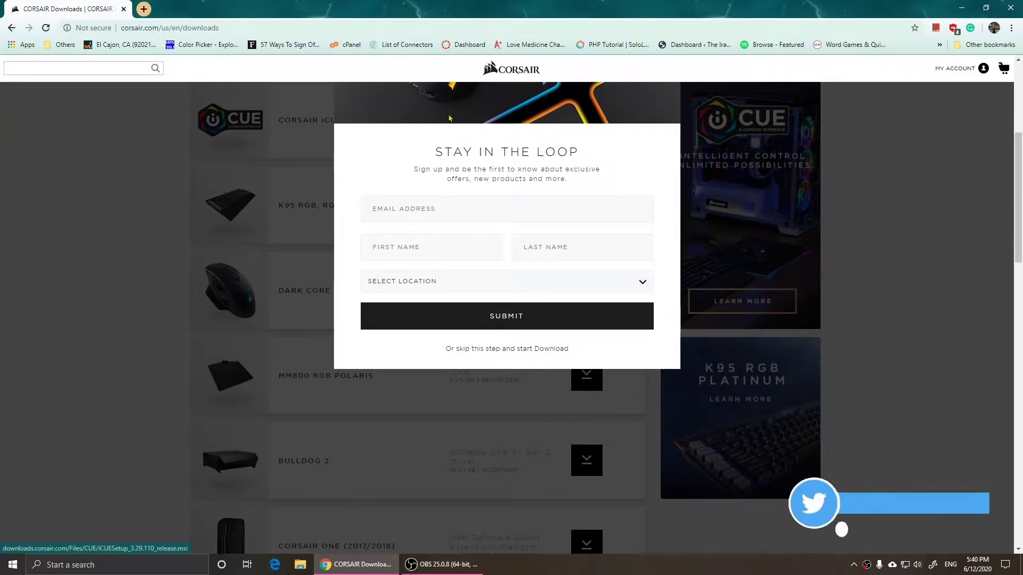
pyautogui.click(549, 350)
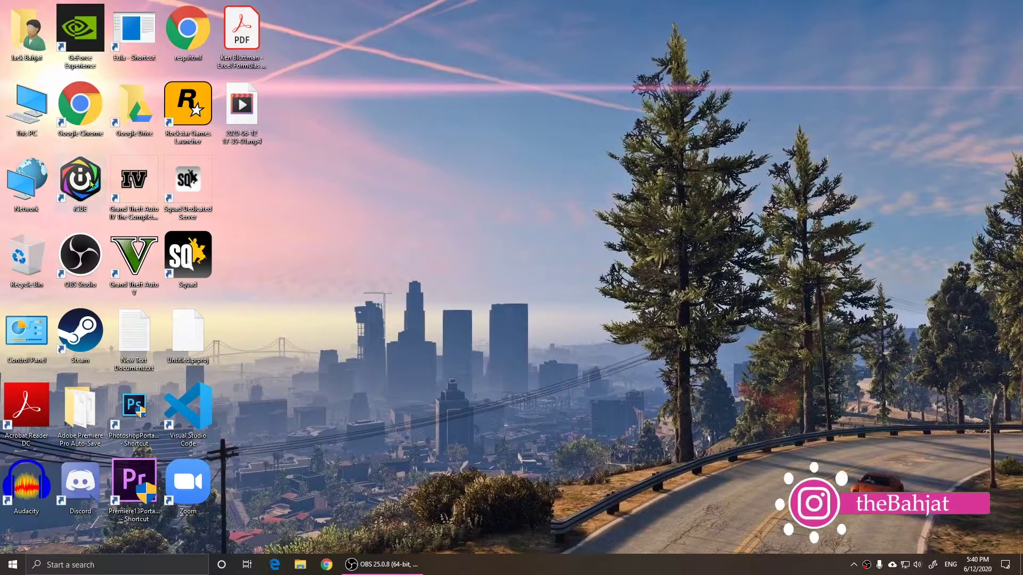
# Relaunch iCUE, return to the home screen, and open the K55 RGB keyboard's device page.
pyautogui.doubleClick(80, 181)
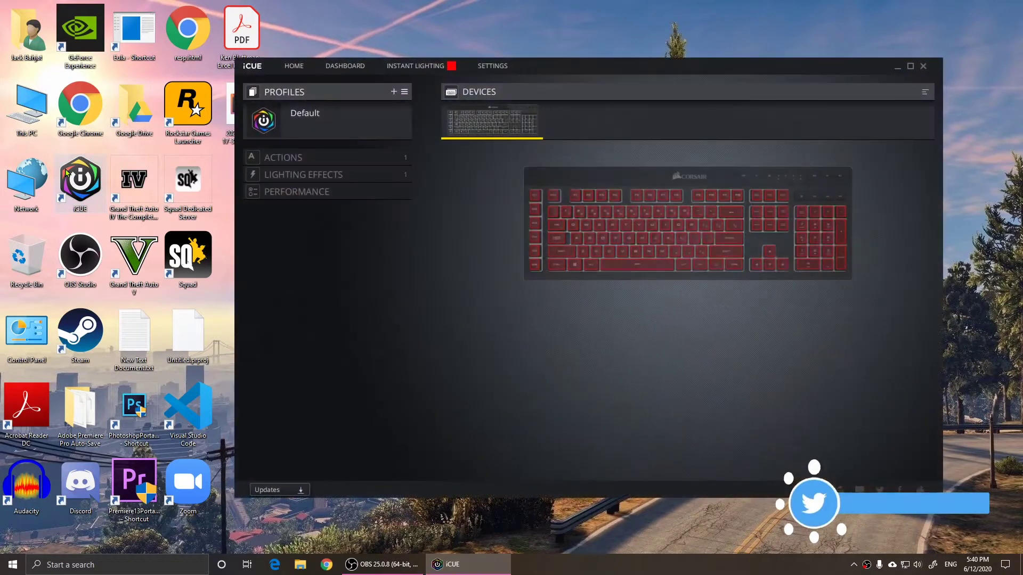
pyautogui.moveTo(564, 93); pyautogui.dragTo(562, 99)
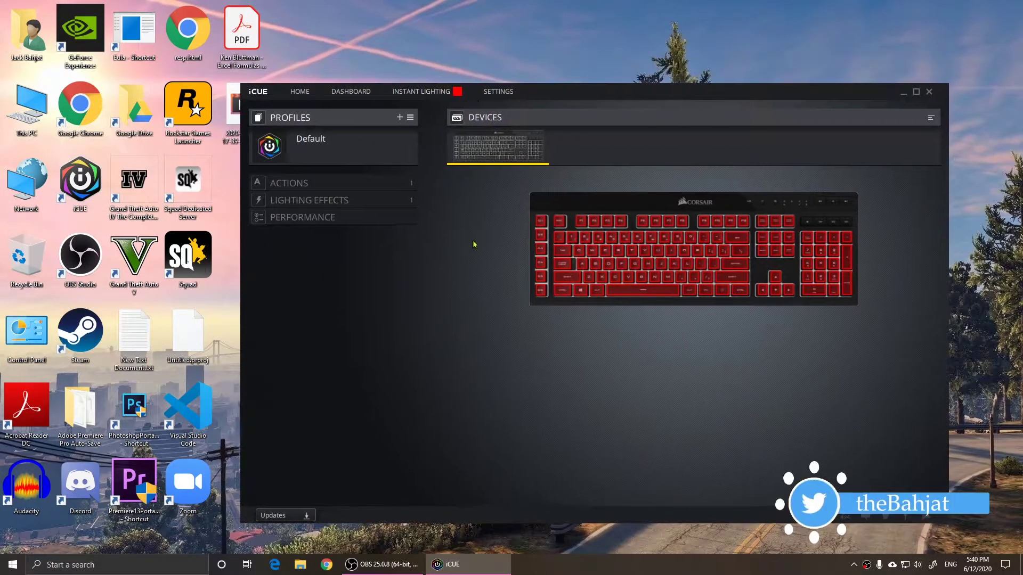
pyautogui.click(337, 152)
pyautogui.click(298, 93)
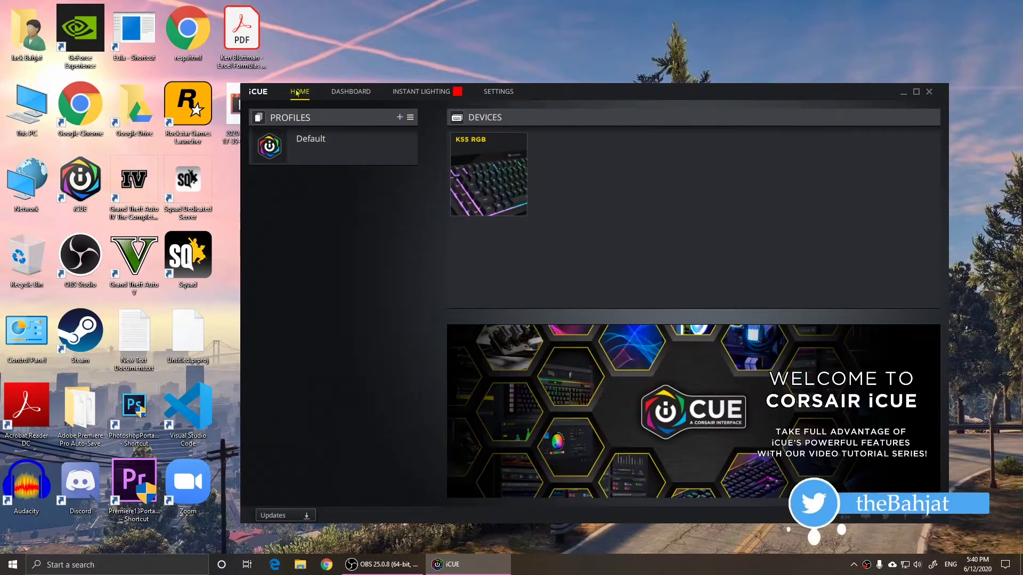
pyautogui.moveTo(583, 95); pyautogui.dragTo(609, 83)
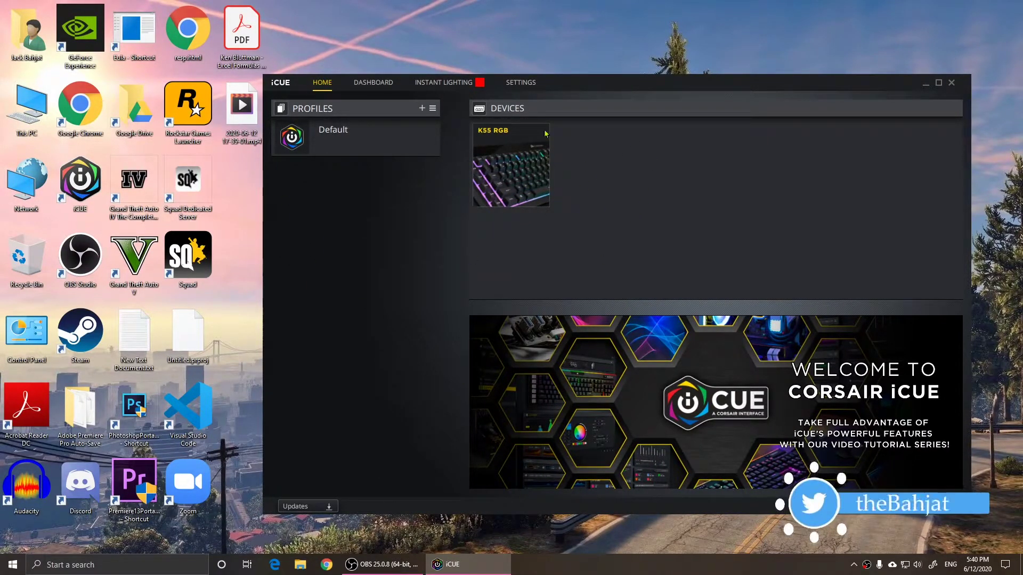
pyautogui.click(506, 156)
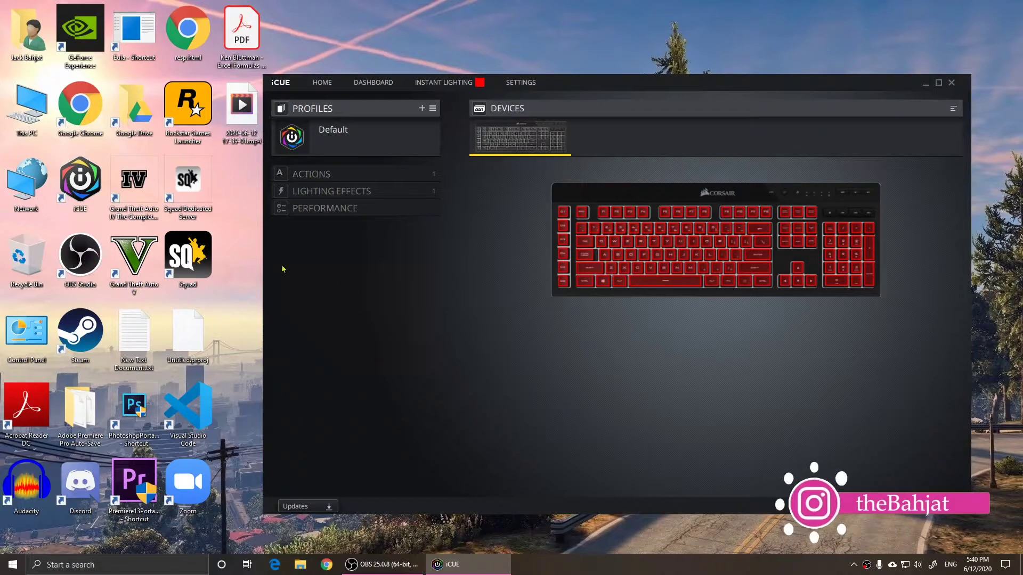
# Expand the keyboard's ACTIONS list and add a new Macro 1 action.
pyautogui.click(318, 174)
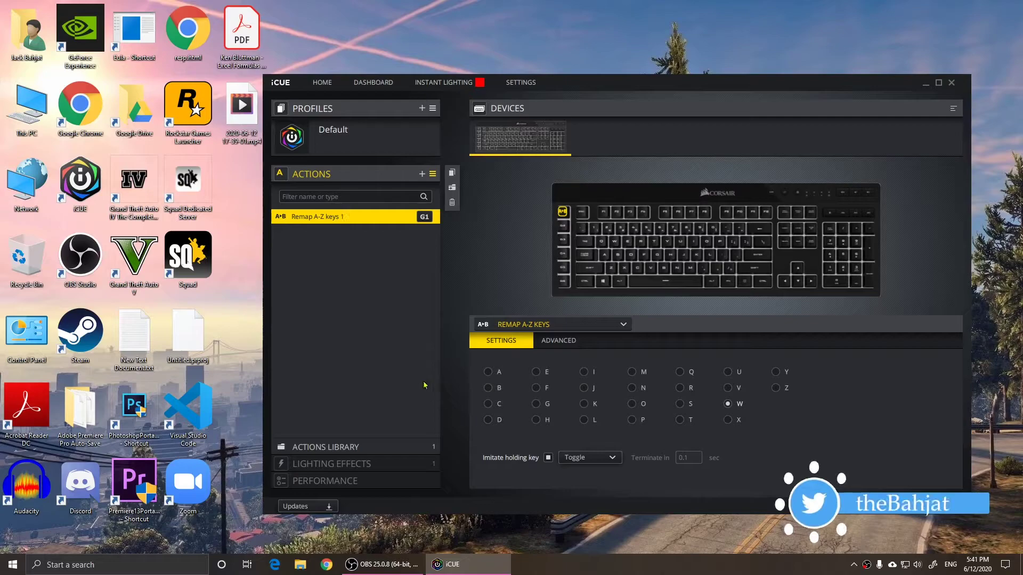
pyautogui.click(422, 176)
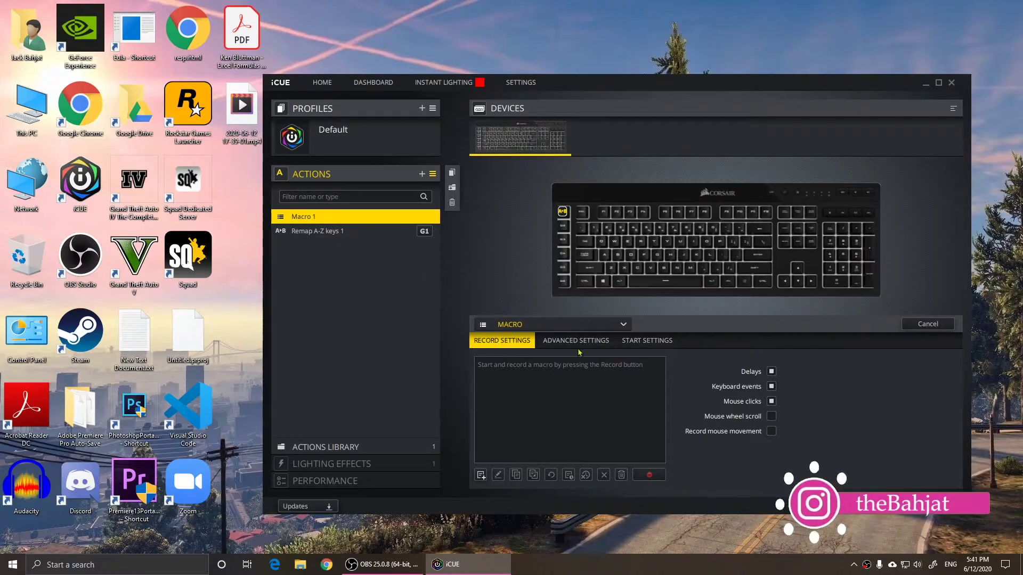
# Record 'hello pal' as Macro 1's keystrokes and bind it to the G6 key.
pyautogui.click(650, 477)
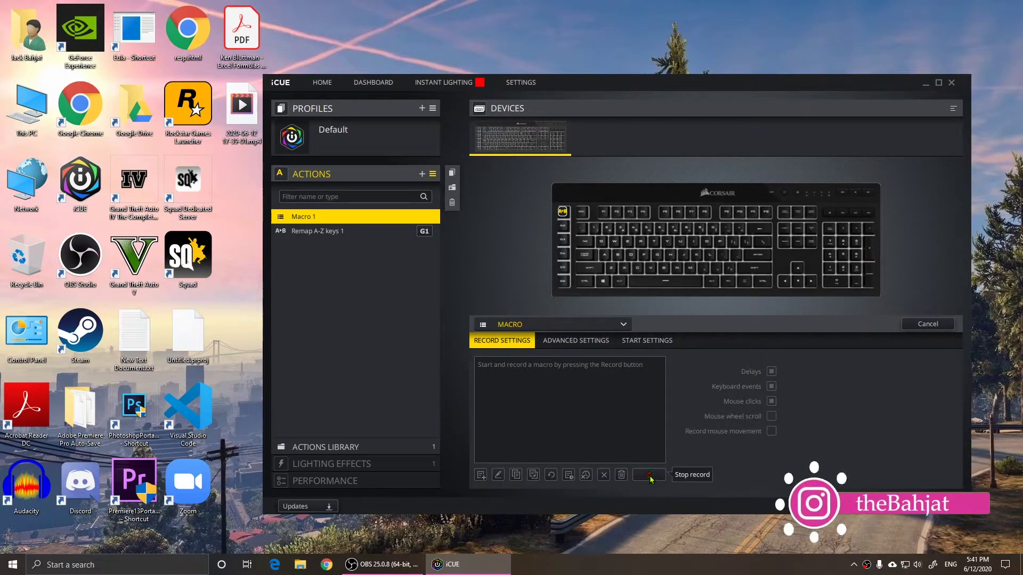
pyautogui.write('hello')
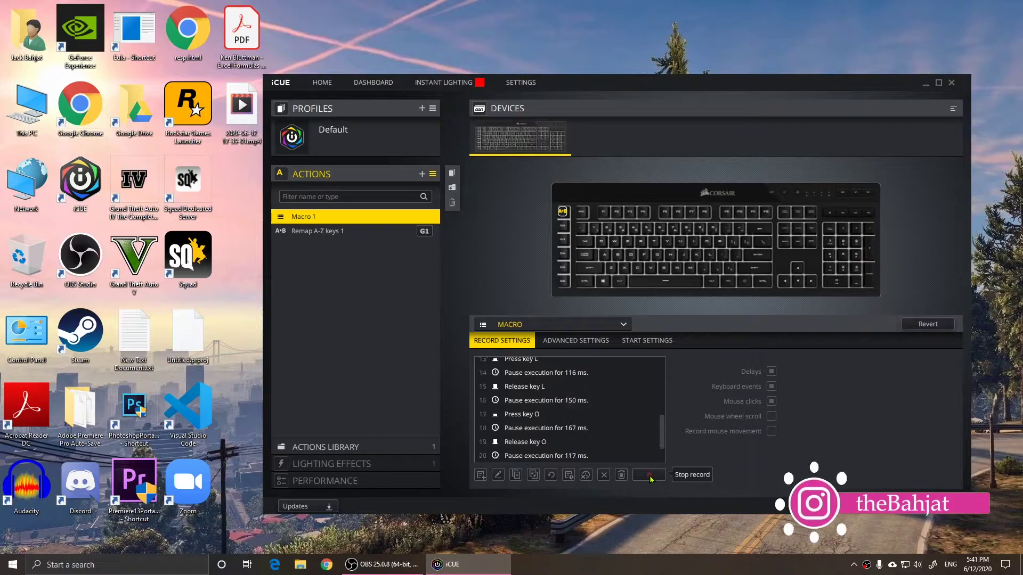
pyautogui.write(' pal')
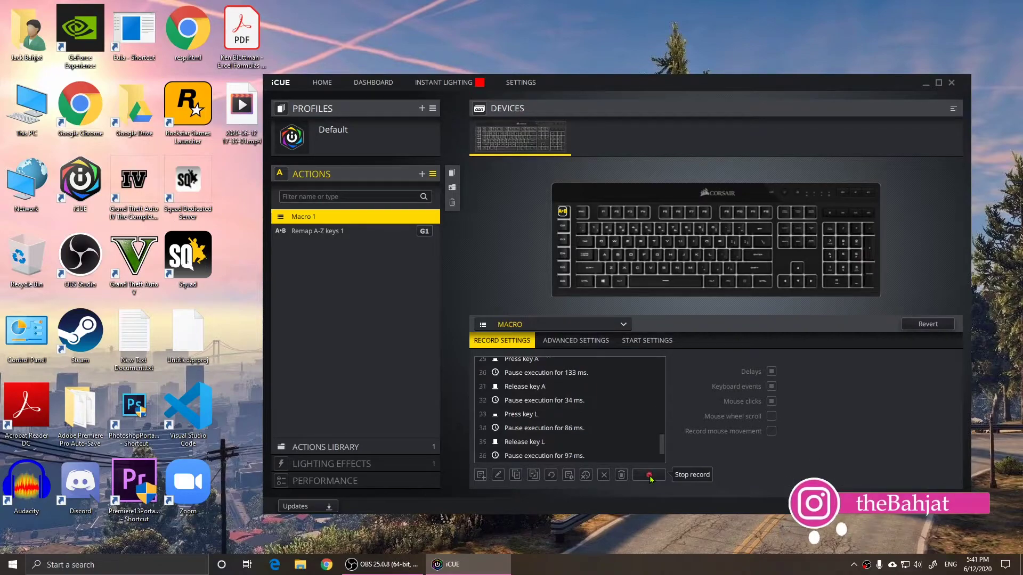
pyautogui.click(648, 474)
pyautogui.scroll(3, 550, 397)
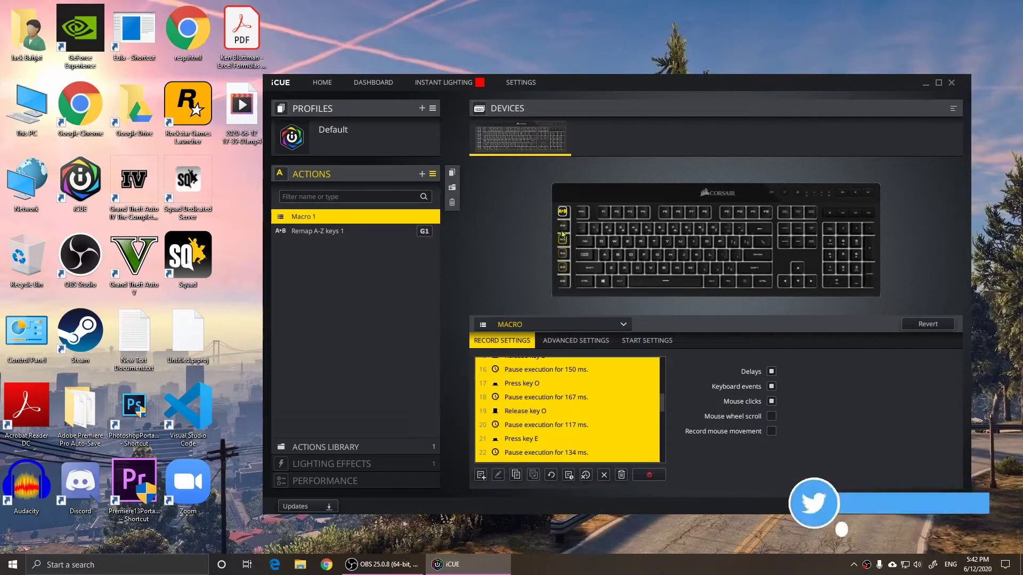
pyautogui.click(563, 284)
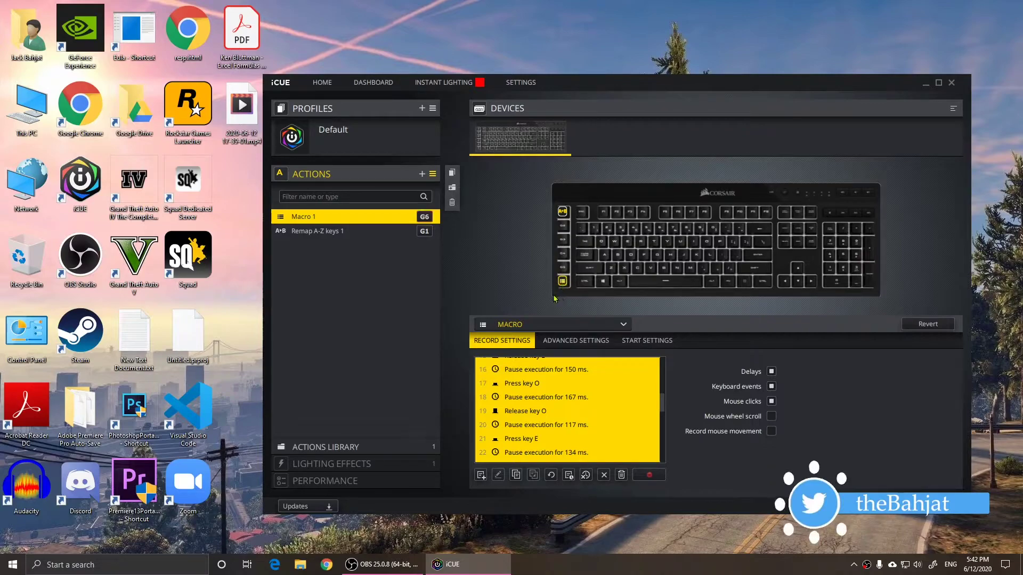
# Open a blank Notepad through Windows search.
pyautogui.press('super')
pyautogui.write('notepad')
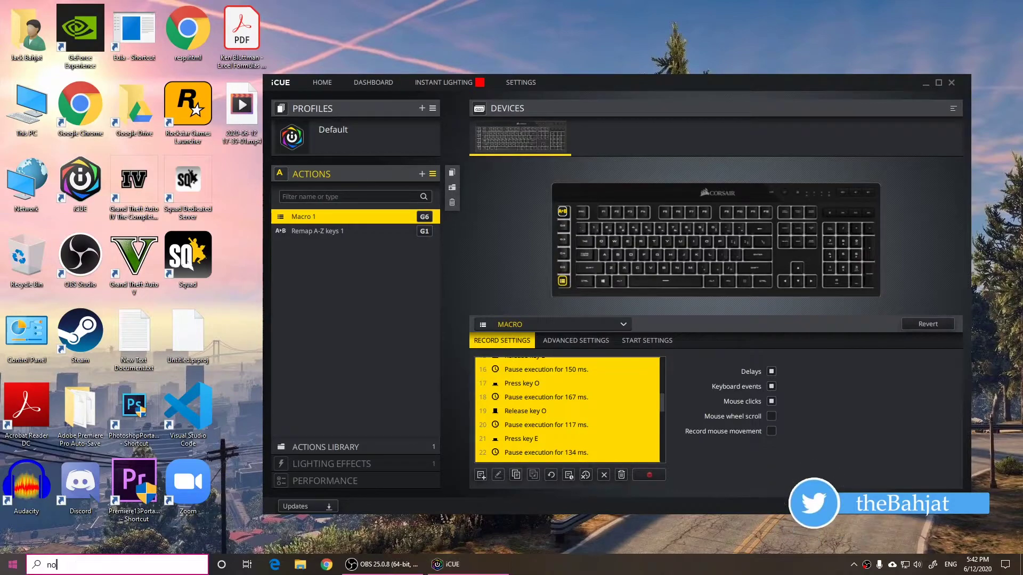
pyautogui.press('Return')
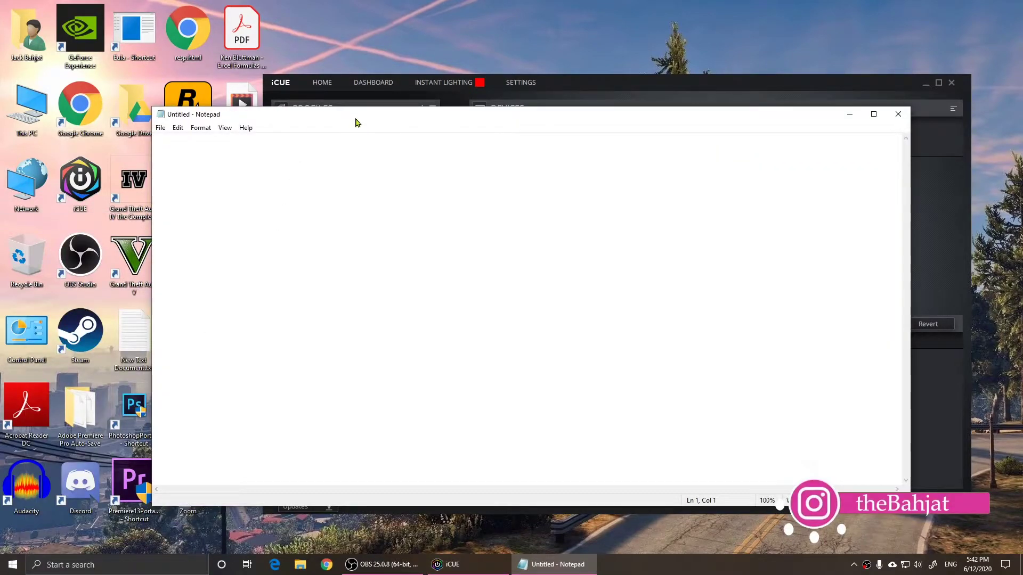
# Shrink and move Notepad, enter 'helloe all' three times, then bring iCUE forward.
pyautogui.moveTo(356, 115); pyautogui.dragTo(523, 84)
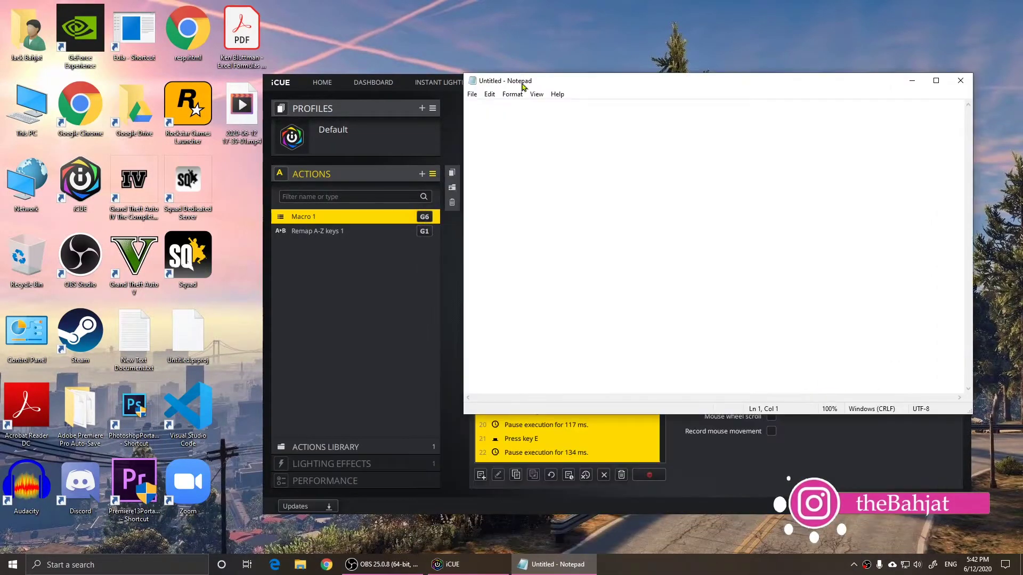
pyautogui.write('helloe all')
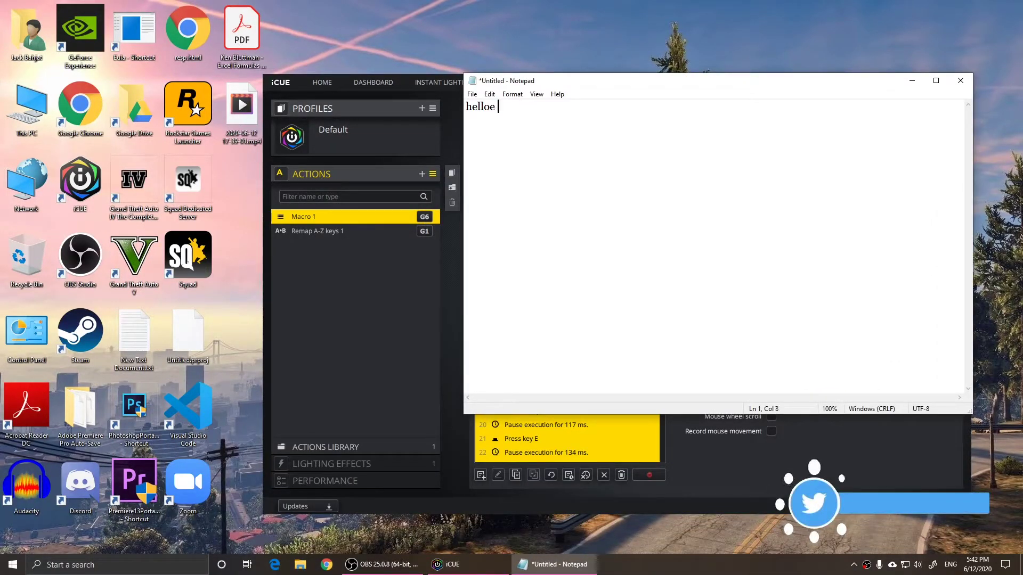
pyautogui.moveTo(523, 80); pyautogui.dragTo(497, 86)
pyautogui.click(532, 91)
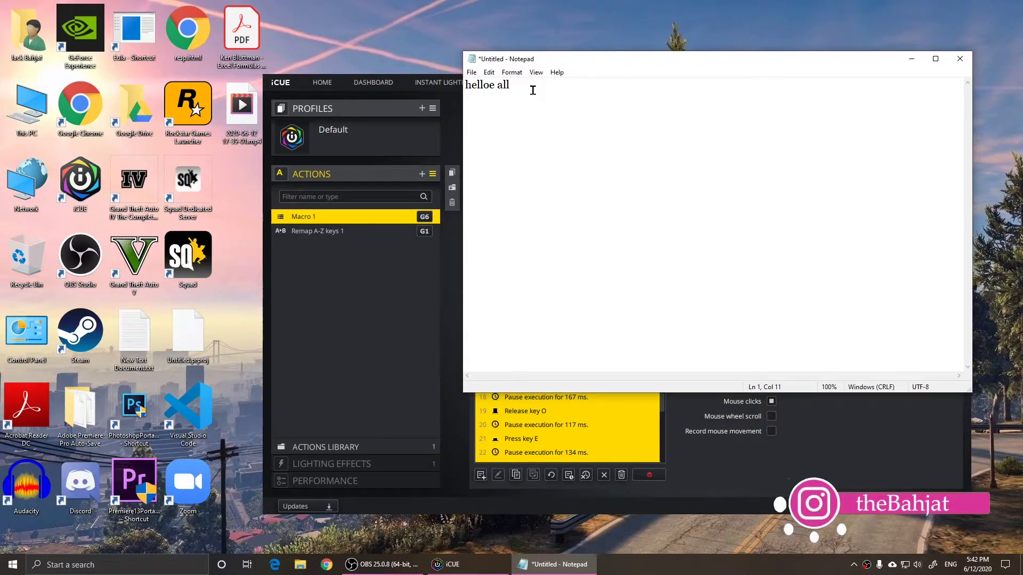
pyautogui.write('helloe all')
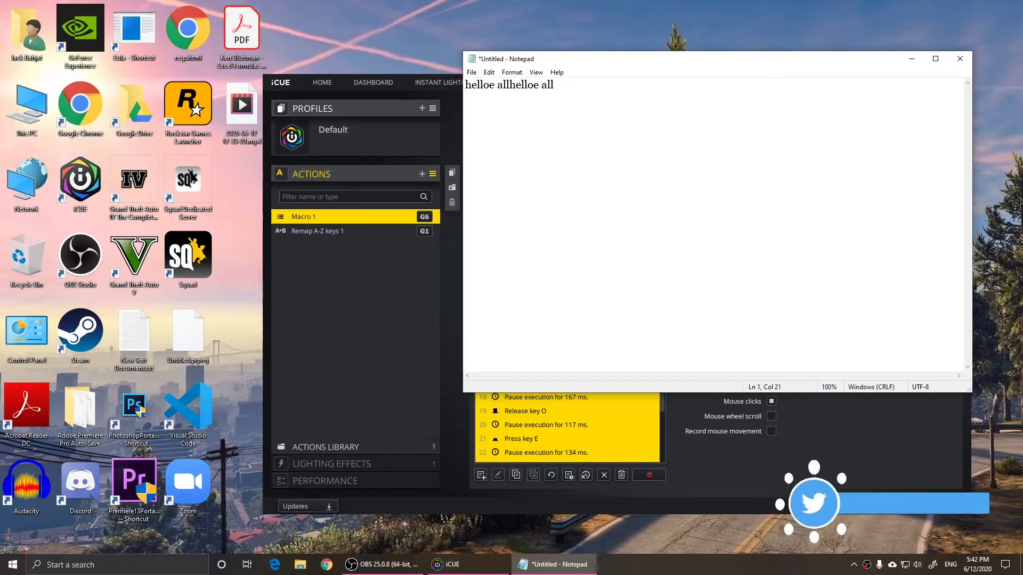
pyautogui.click(494, 272)
pyautogui.write('hel')
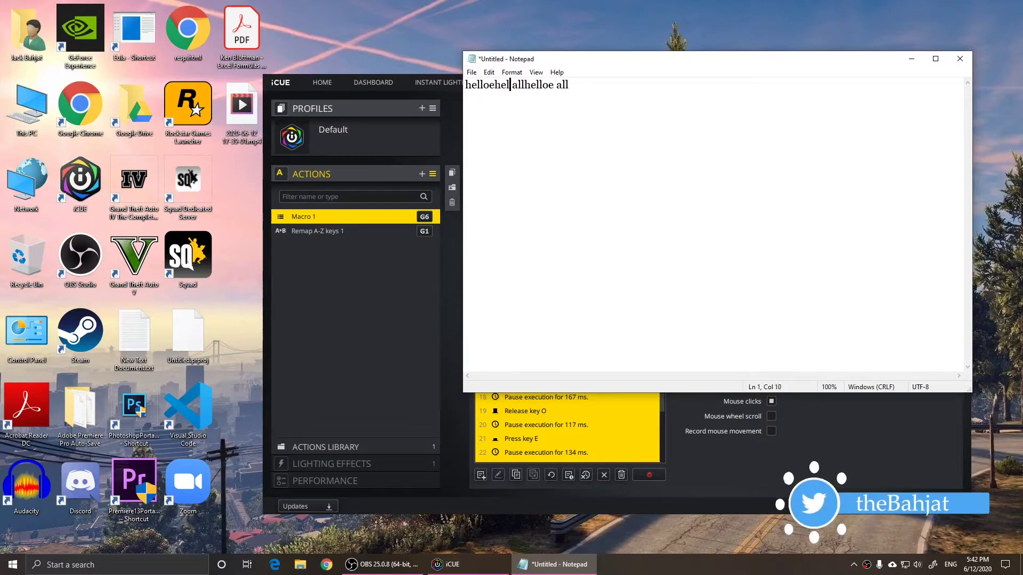
pyautogui.write('loe ')
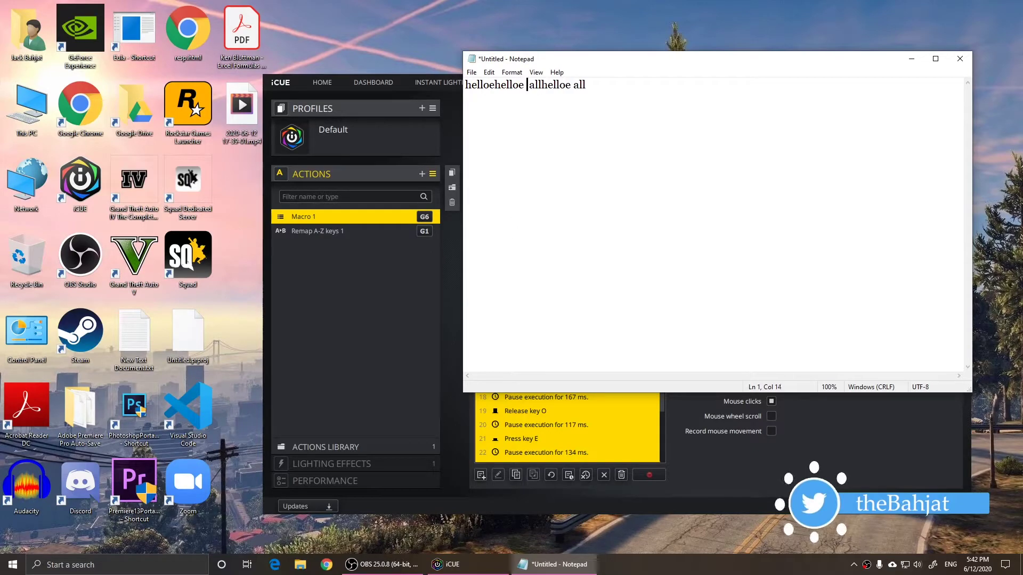
pyautogui.write('all')
pyautogui.click(559, 426)
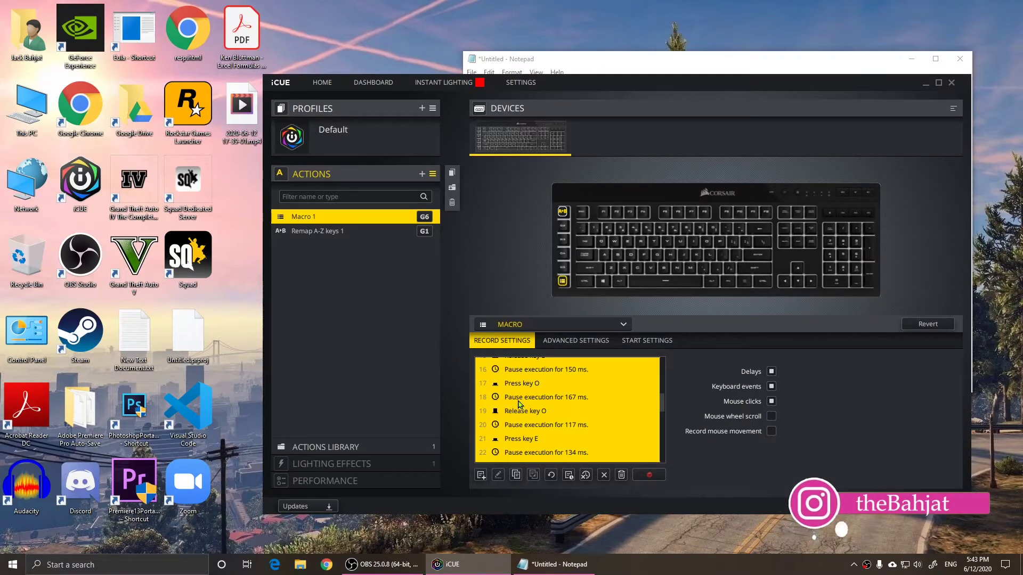
# Clear Macro 1's recorded events and delete the Macro 1 action, leaving Remap A-Z keys 1.
pyautogui.click(621, 477)
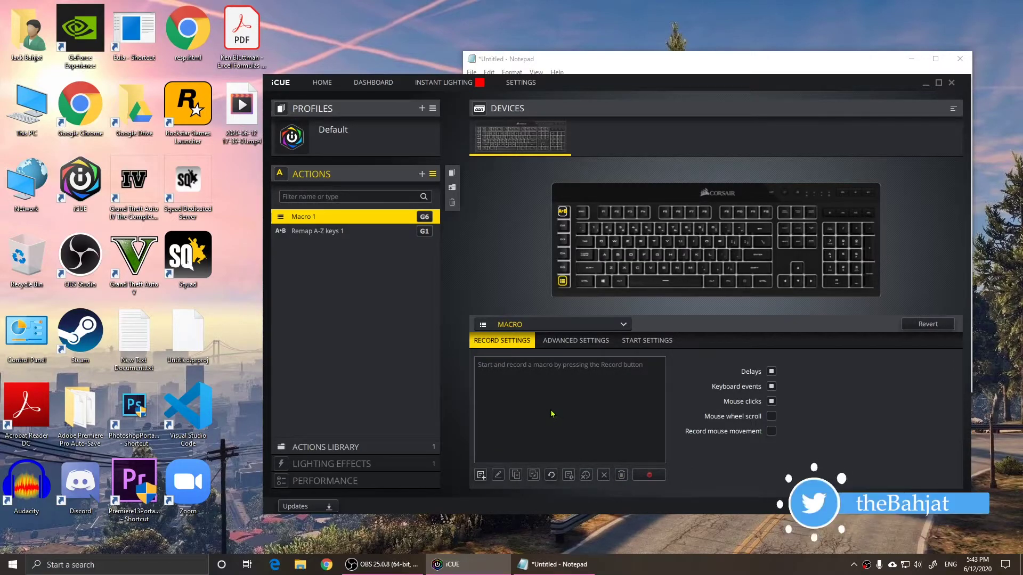
pyautogui.click(624, 326)
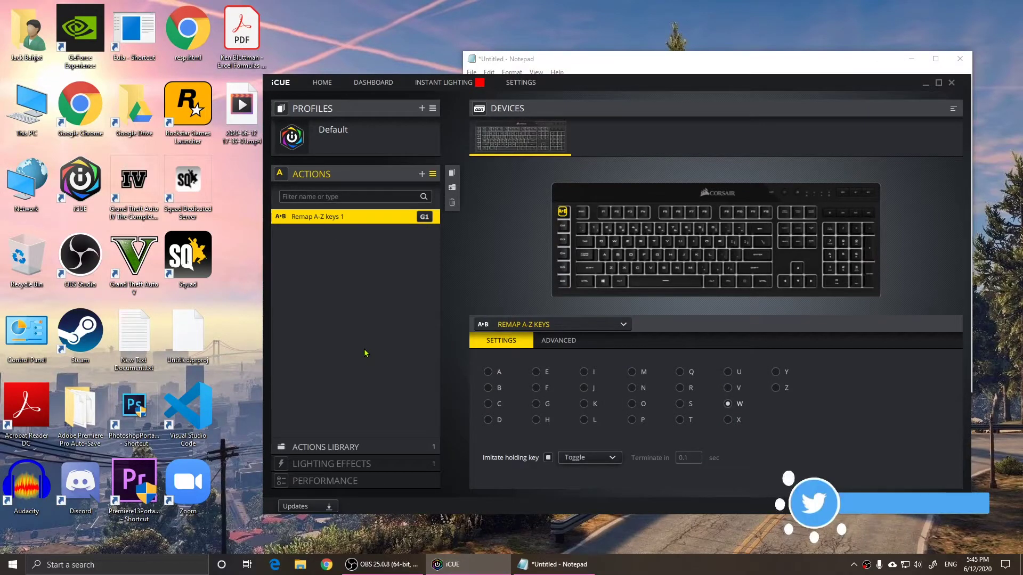
# Add a fresh macro action and keep its name as Macro 1.
pyautogui.click(421, 176)
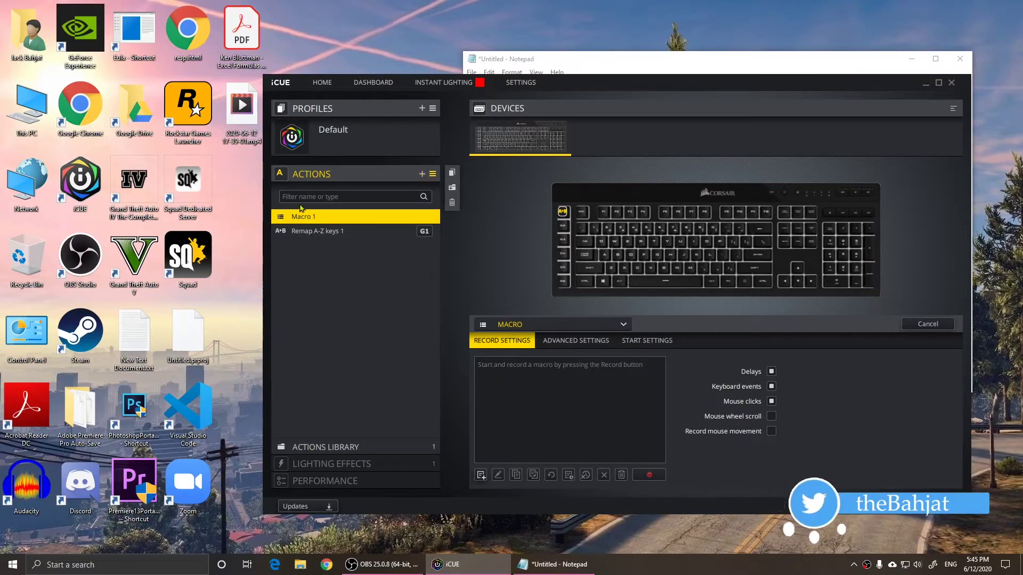
pyautogui.doubleClick(323, 219)
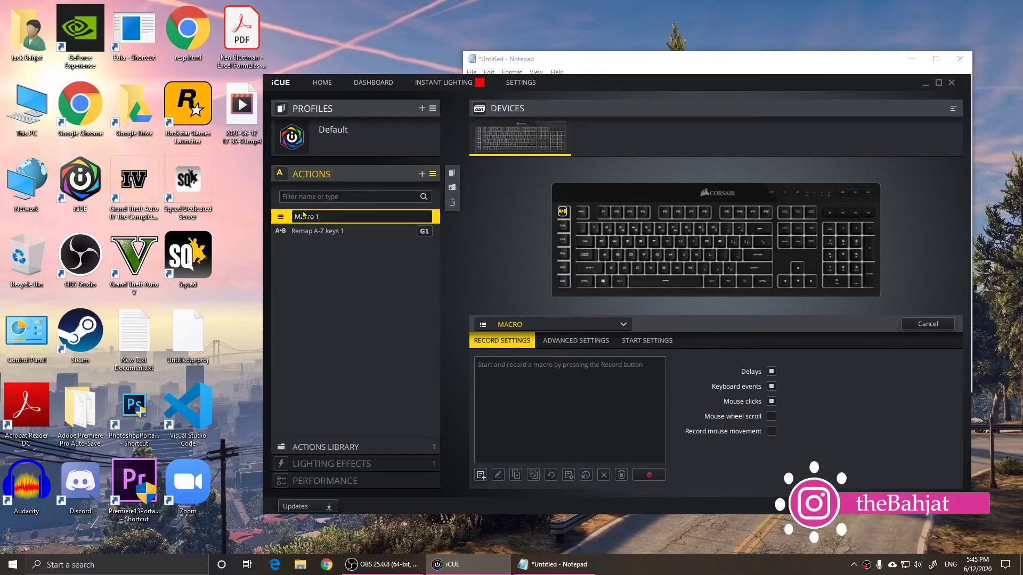
pyautogui.press('Return')
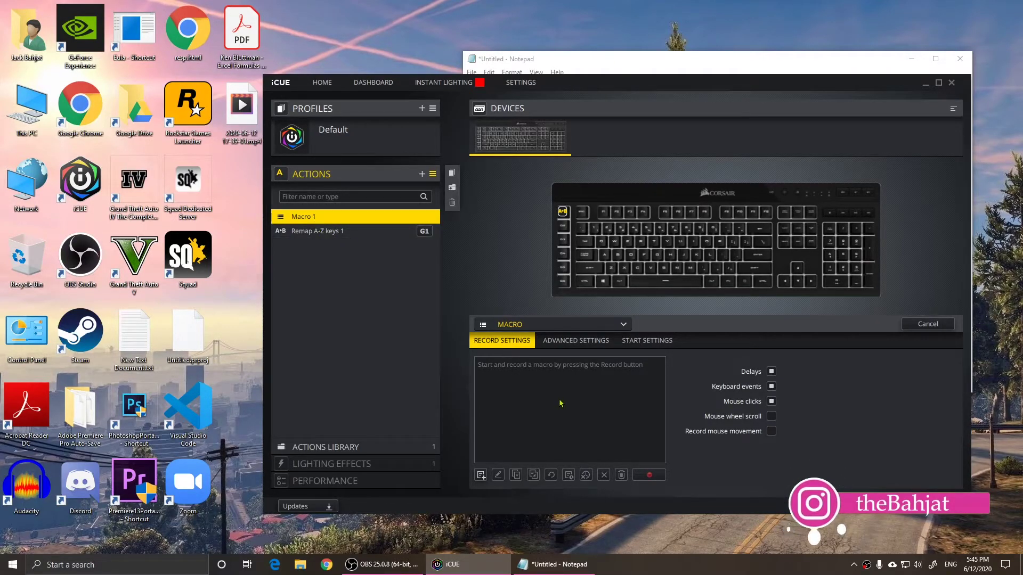
# Record the keystrokes 'hello all' into Macro 1.
pyautogui.click(649, 478)
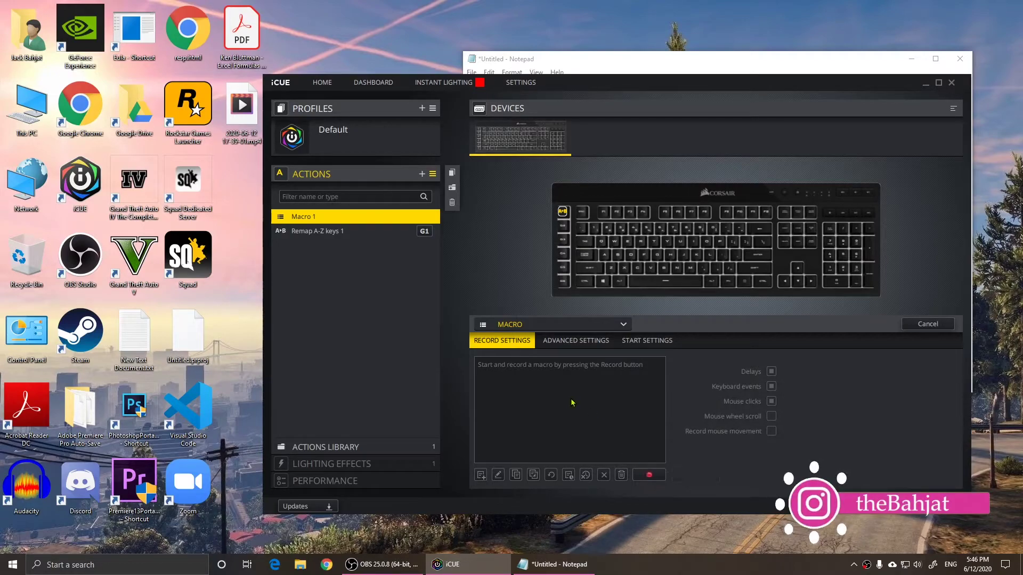
pyautogui.press('h')
pyautogui.press('e')
pyautogui.press('l')
pyautogui.press('l')
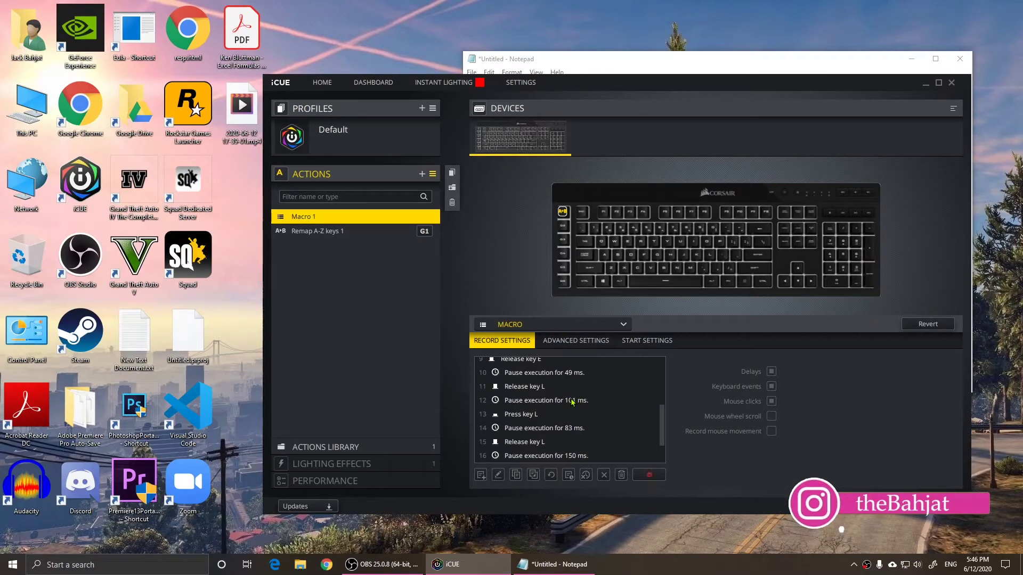
pyautogui.press('space')
pyautogui.press('a')
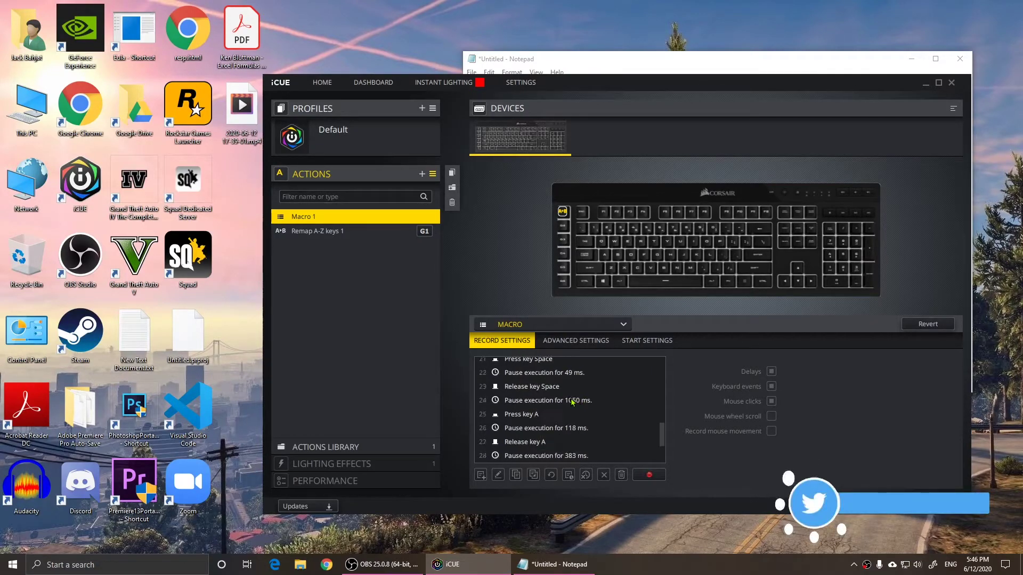
pyautogui.press('l')
pyautogui.click(649, 475)
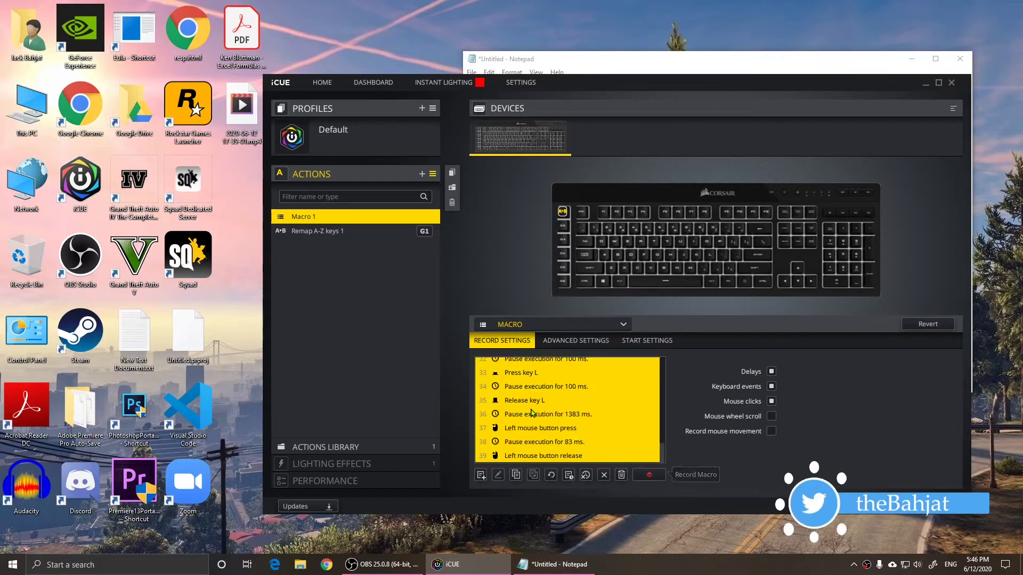
# Assign Macro 1 to the G5 key.
pyautogui.scroll(3, 573, 399)
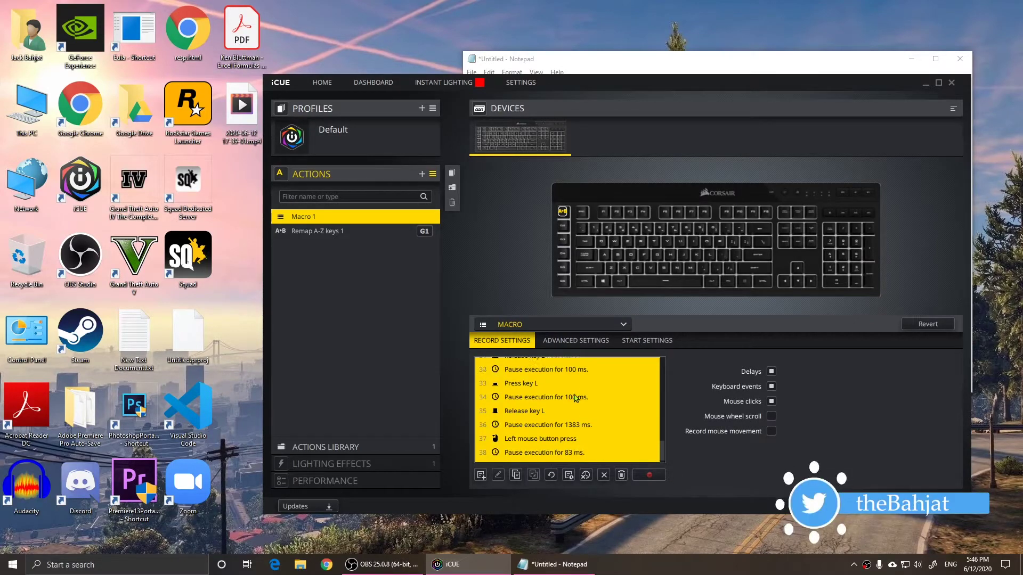
pyautogui.scroll(10, 574, 398)
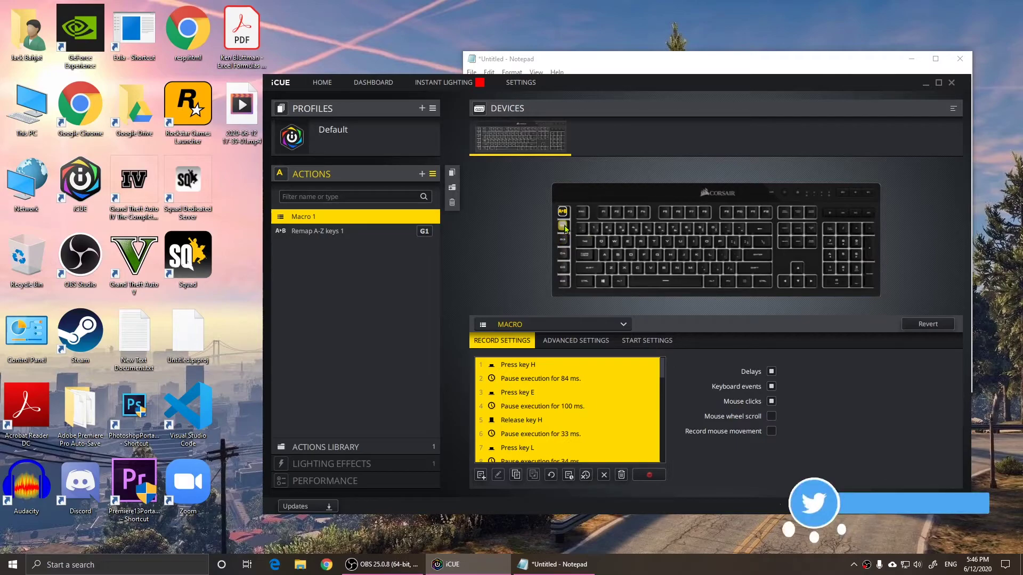
pyautogui.click(563, 267)
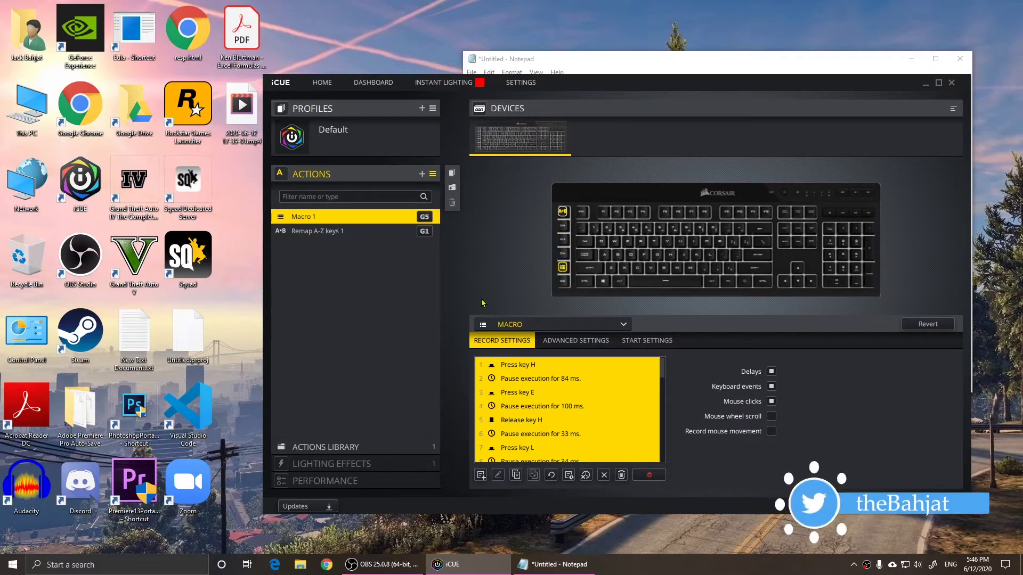
# Minimize iCUE and add a second Notepad line reading 'hello all hello all'.
pyautogui.click(926, 82)
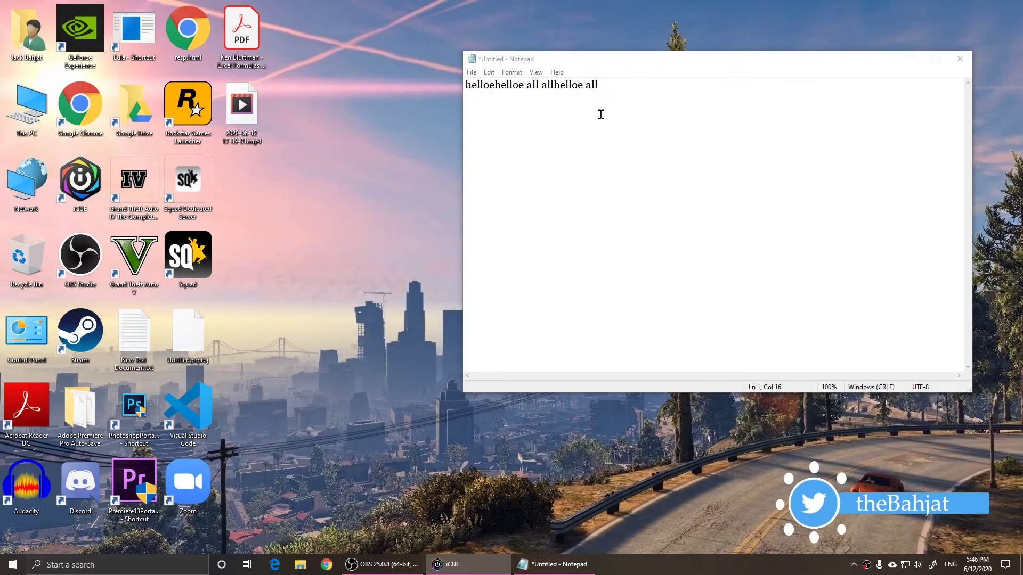
pyautogui.click(628, 95)
pyautogui.press('Return')
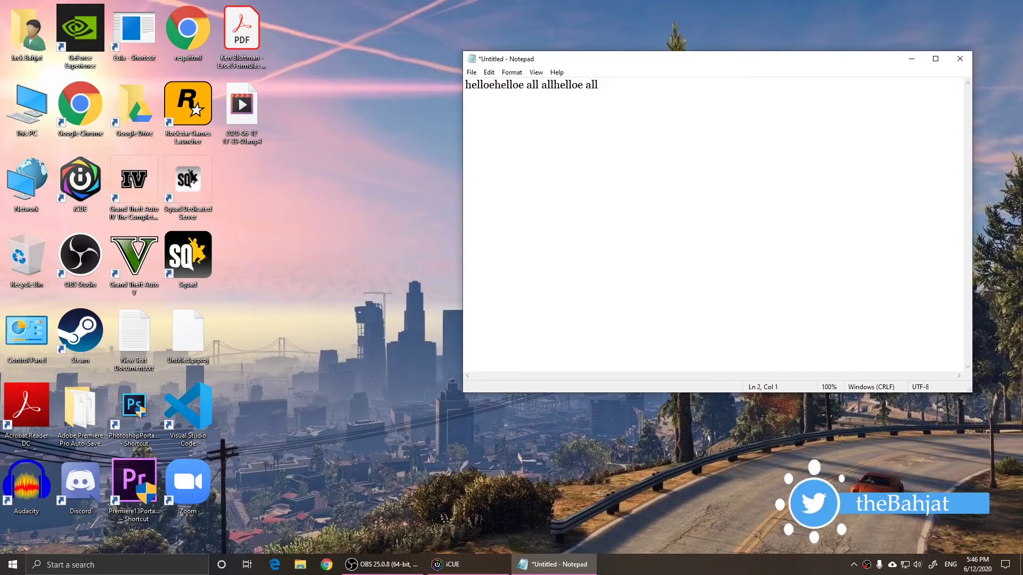
pyautogui.write('hello')
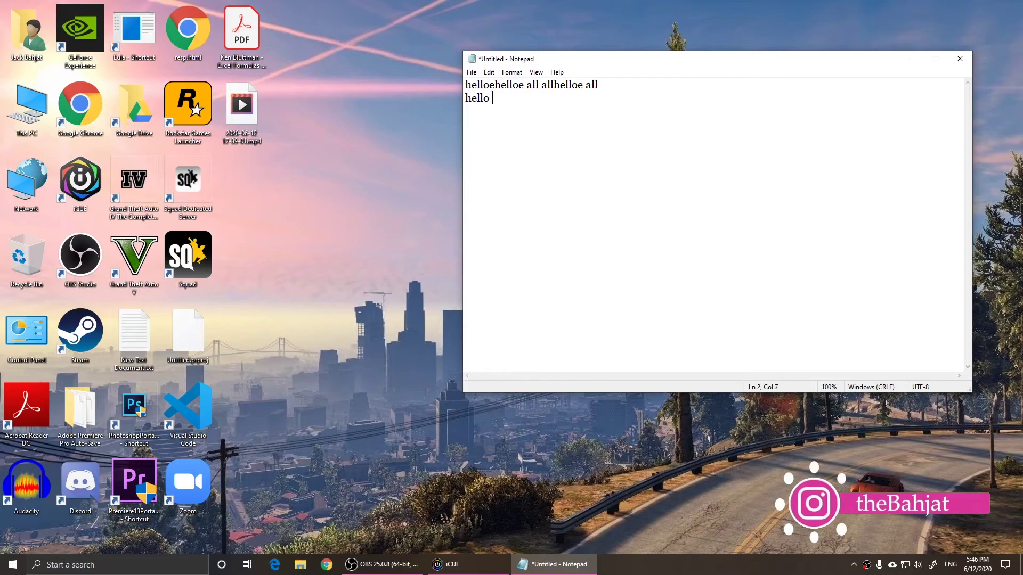
pyautogui.write(' all')
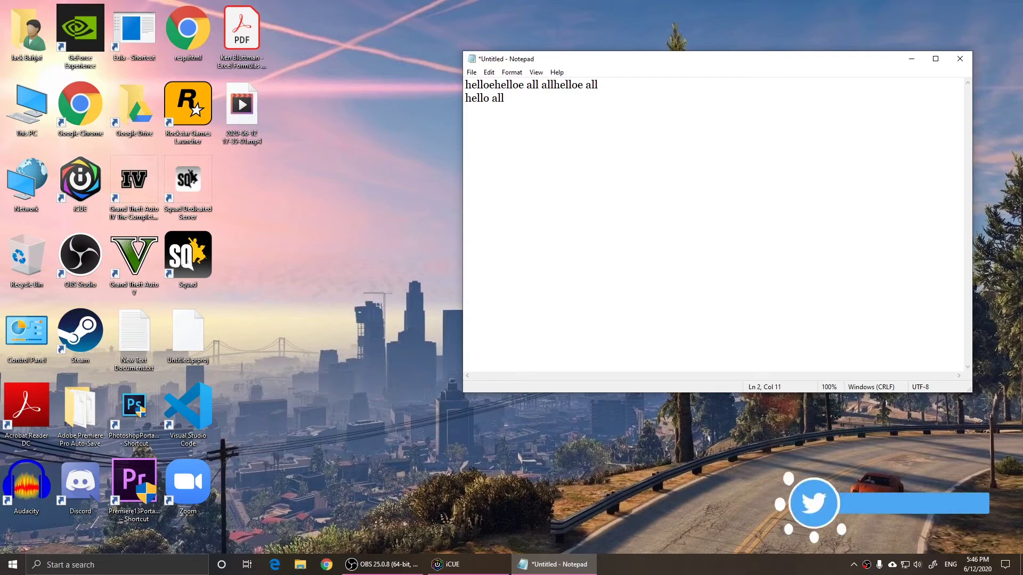
pyautogui.write(' hello')
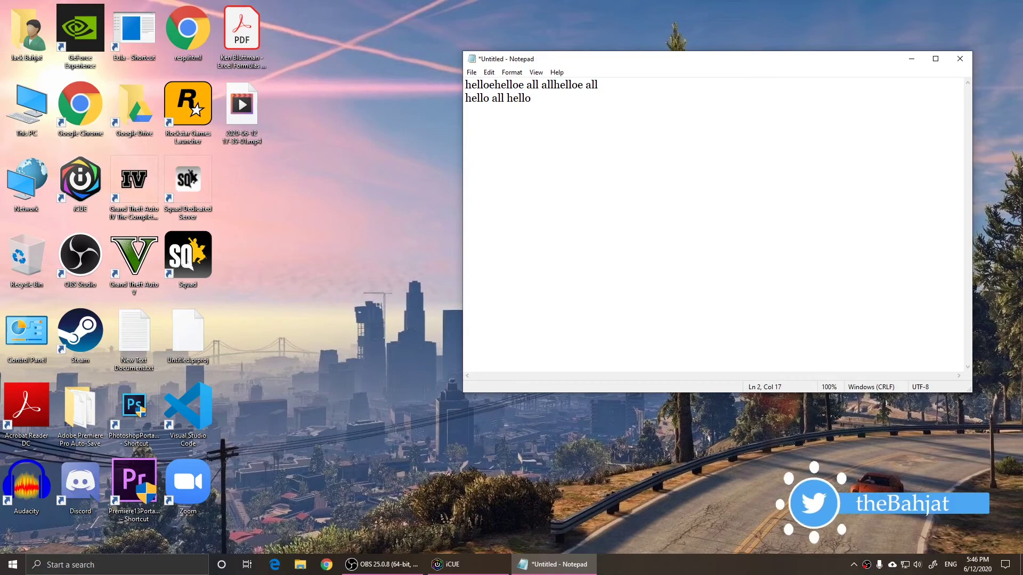
pyautogui.write(' all')
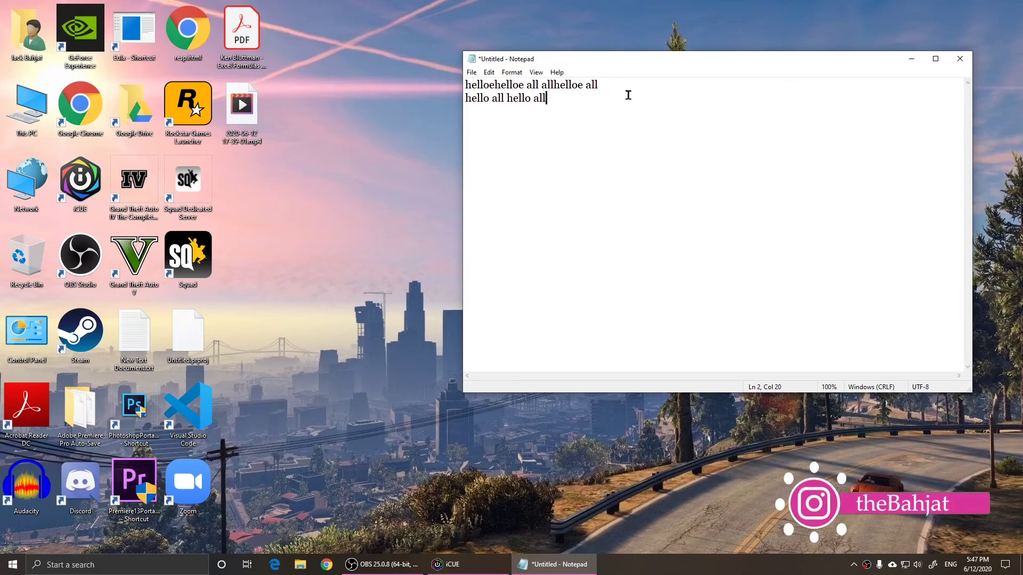
# Restore iCUE from the taskbar to show Macro 1 on G5.
pyautogui.click(445, 564)
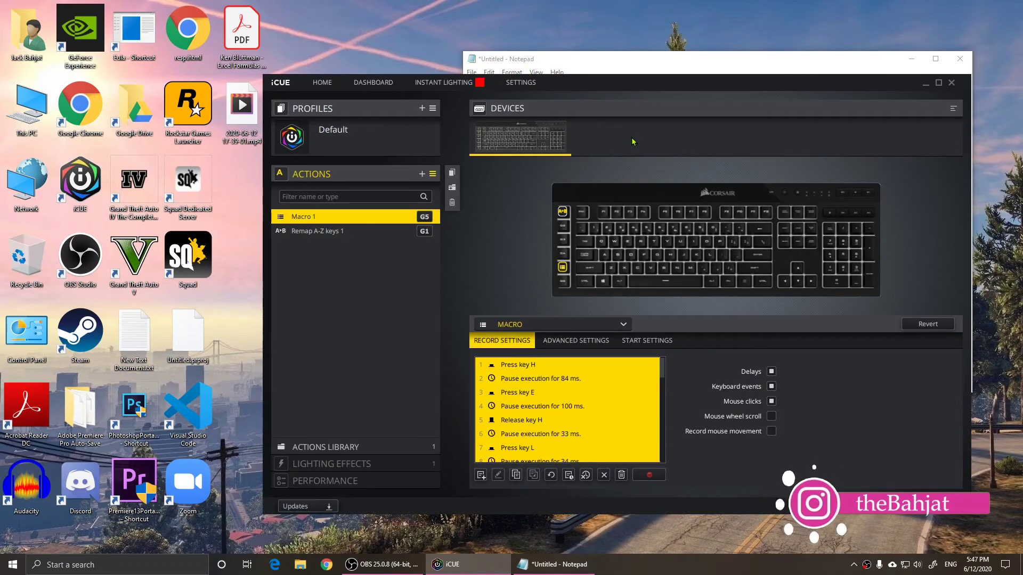